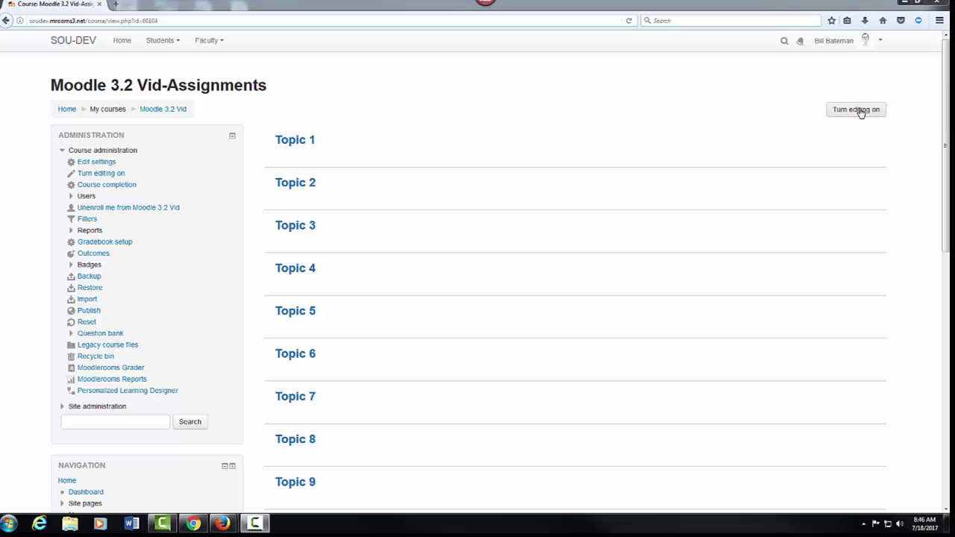
Enable course editing and add a new Assignment activity to Topic 2
{"action": "left_click", "coordinate": [860, 111]}
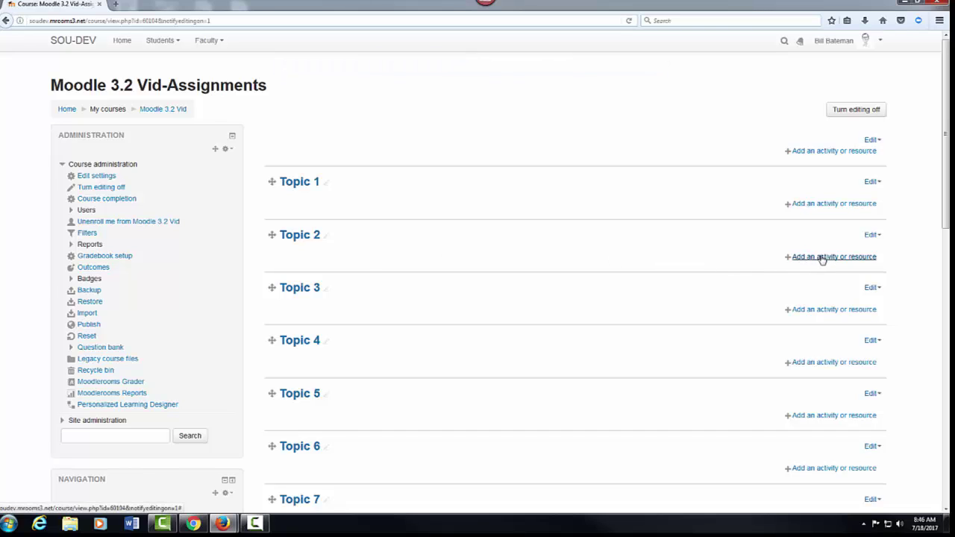
{"action": "left_click", "coordinate": [822, 257]}
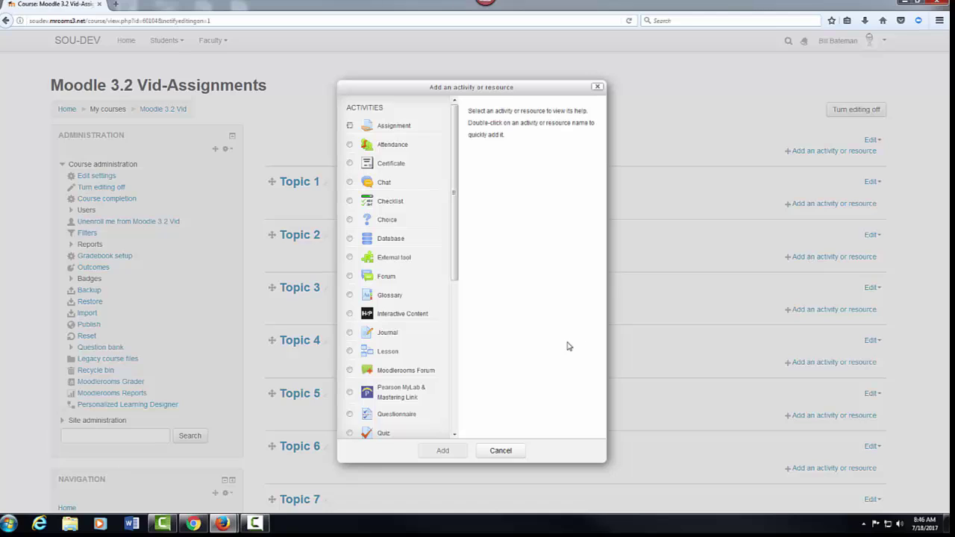
{"action": "left_click", "coordinate": [350, 127]}
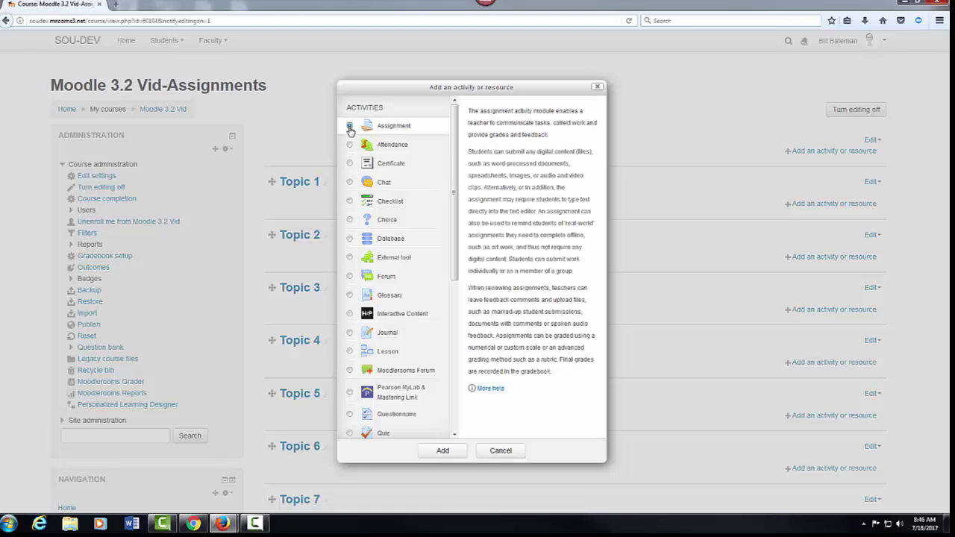
{"action": "left_click", "coordinate": [443, 450]}
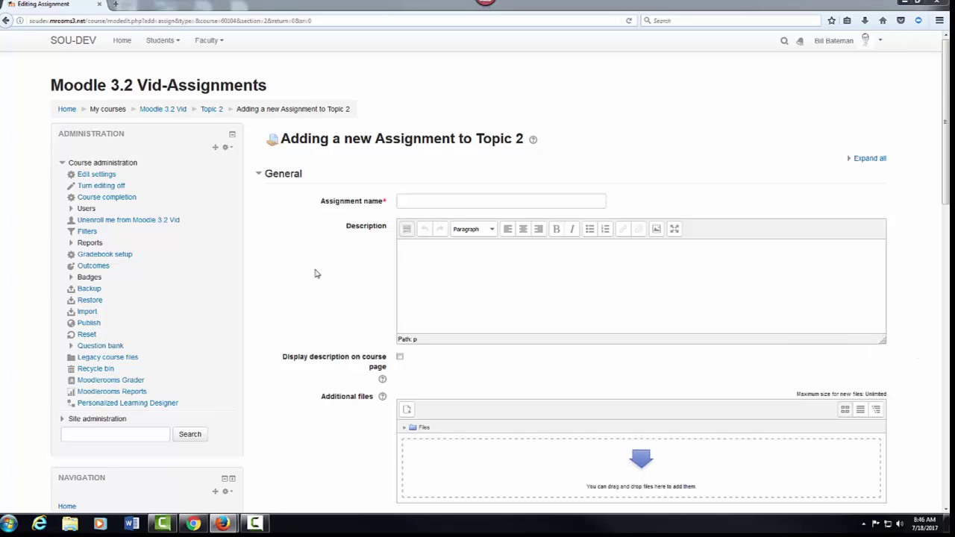
Name the assignment "Homework # 5" and enter a description asking students to create three Quiz questions for next week's test using their discussion notes
{"action": "left_click", "coordinate": [413, 202]}
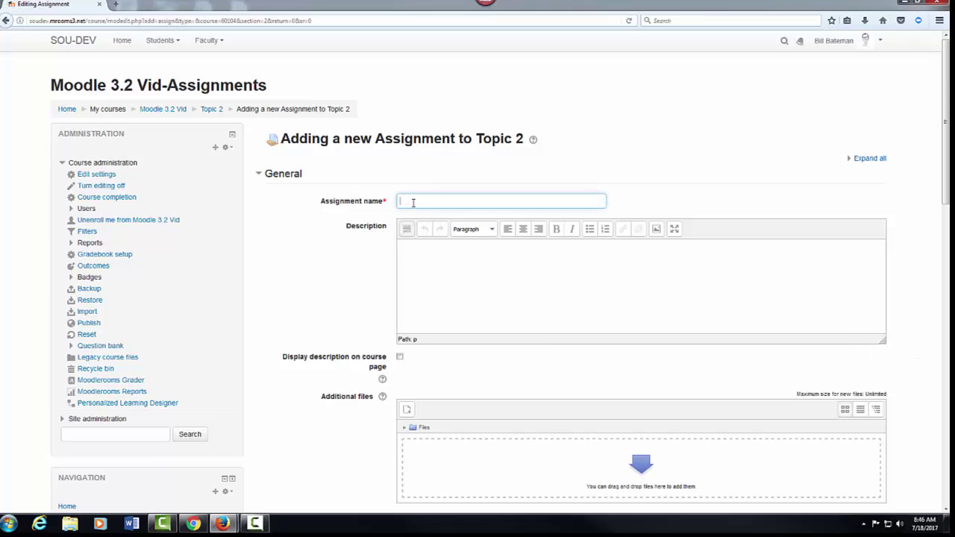
{"action": "type", "text": "Homework # 5"}
{"action": "left_click", "coordinate": [403, 252]}
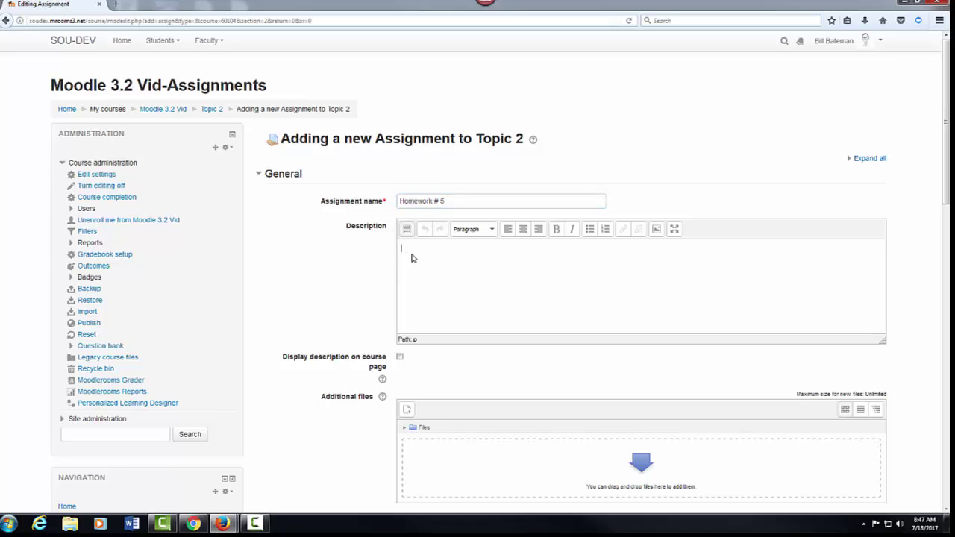
{"action": "type", "text": "Using your notes from our discussions this week, create three Quiz questions you would like to see on next week's test. Support your reasons with examples from the book, or point from the discussion.  This is due before class so we can share and discus your questions in small groups."}
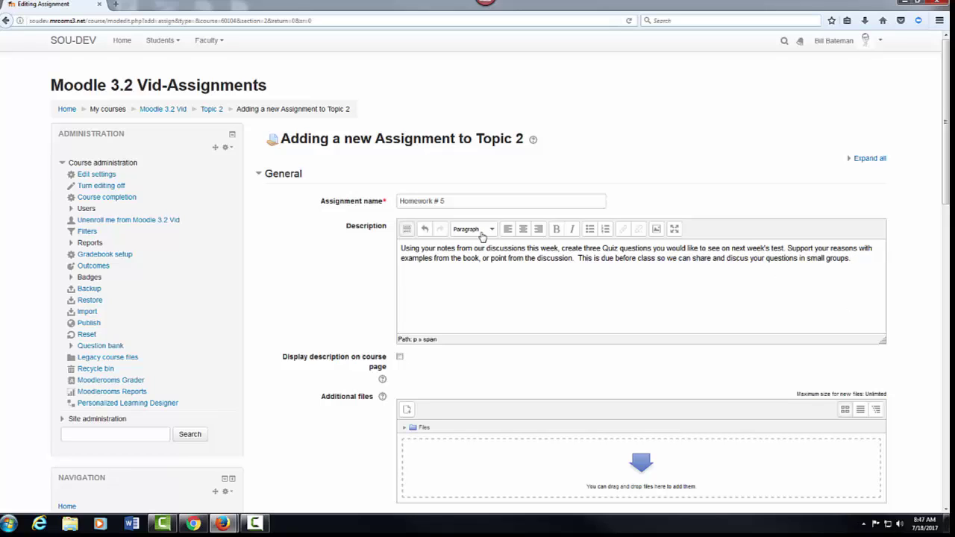
{"action": "left_click_drag", "start_coordinate": [635, 259], "coordinate": [618, 259]}
{"action": "left_click", "coordinate": [590, 305]}
{"action": "left_click", "coordinate": [473, 230]}
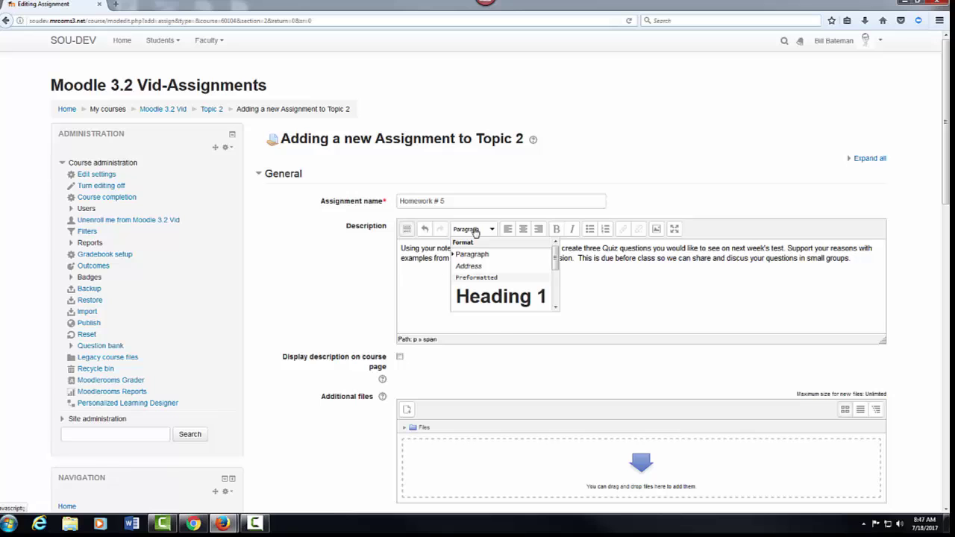
{"action": "left_click", "coordinate": [475, 230]}
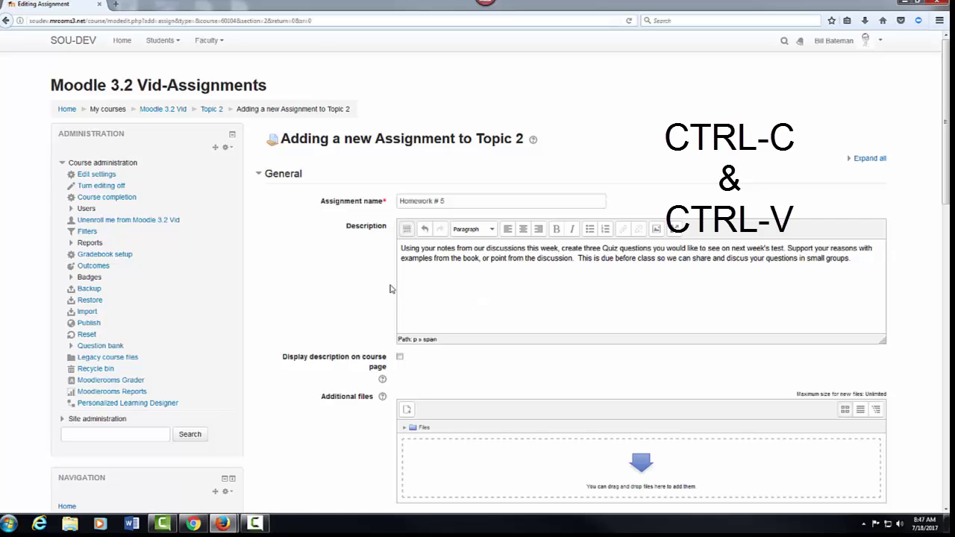
Attach Chapter 5.docx from the desktop to the assignment's additional files and restore the browser to full size
{"action": "scroll", "coordinate": [336, 297], "scroll_direction": "down", "scroll_amount": 1}
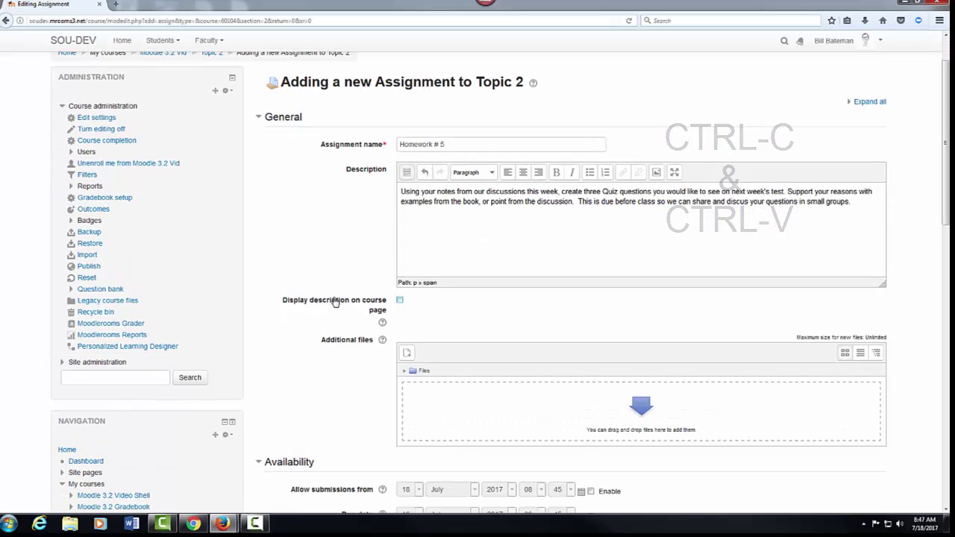
{"action": "scroll", "coordinate": [335, 302], "scroll_direction": "down", "scroll_amount": 2}
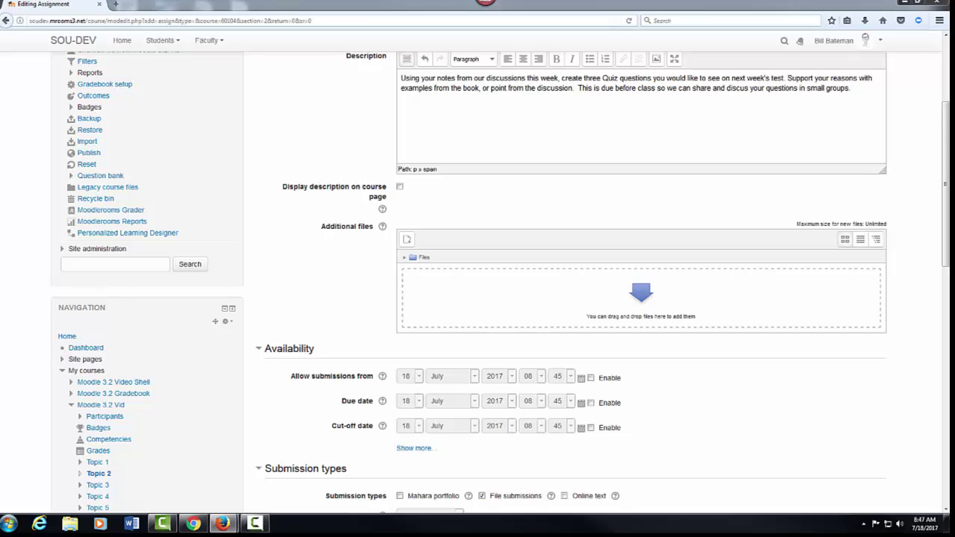
{"action": "left_click", "coordinate": [920, 4]}
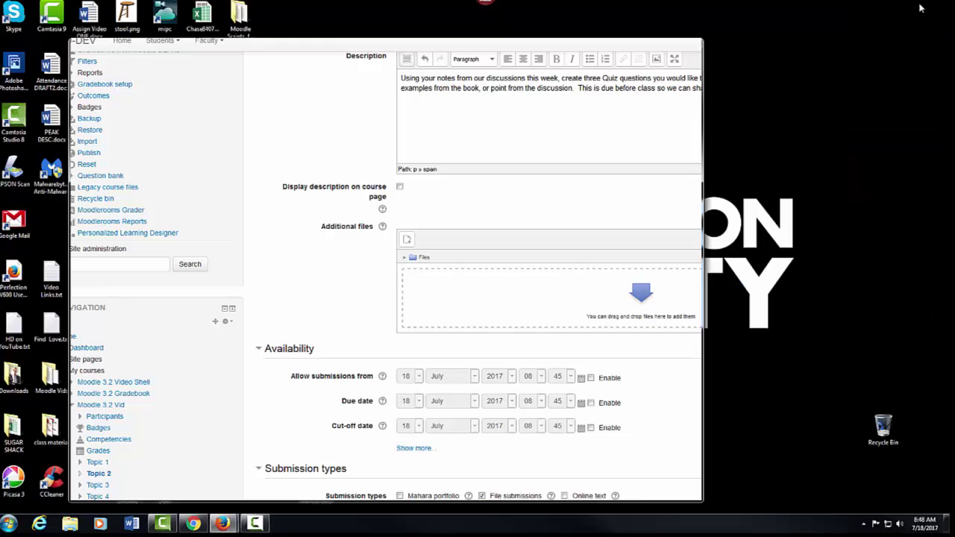
{"action": "left_click_drag", "start_coordinate": [414, 34], "coordinate": [732, 59]}
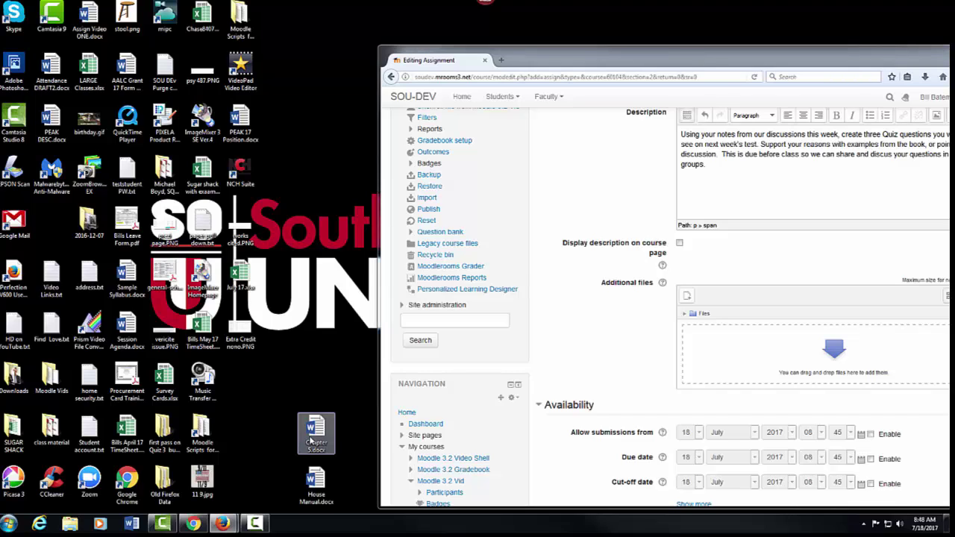
{"action": "left_click_drag", "start_coordinate": [315, 440], "coordinate": [713, 363]}
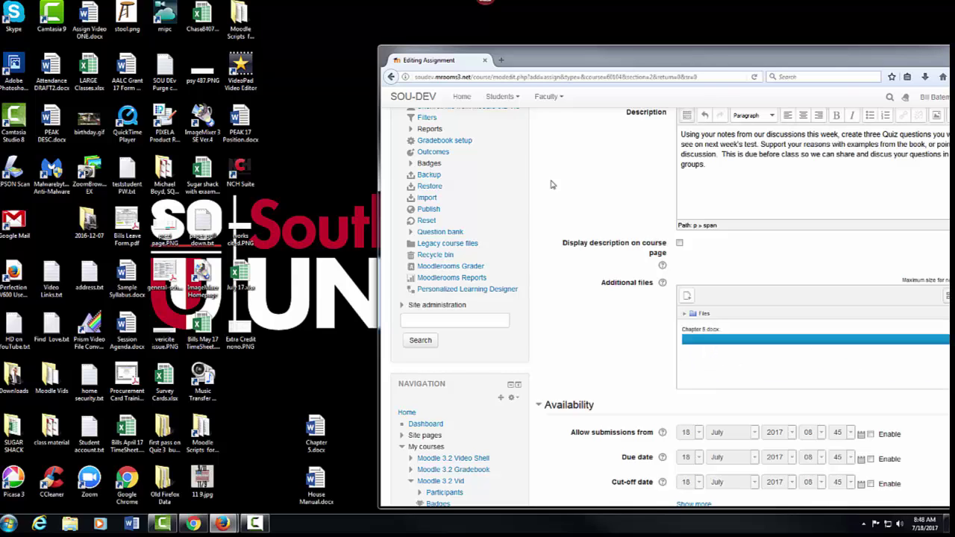
{"action": "left_click_drag", "start_coordinate": [568, 58], "coordinate": [338, 43]}
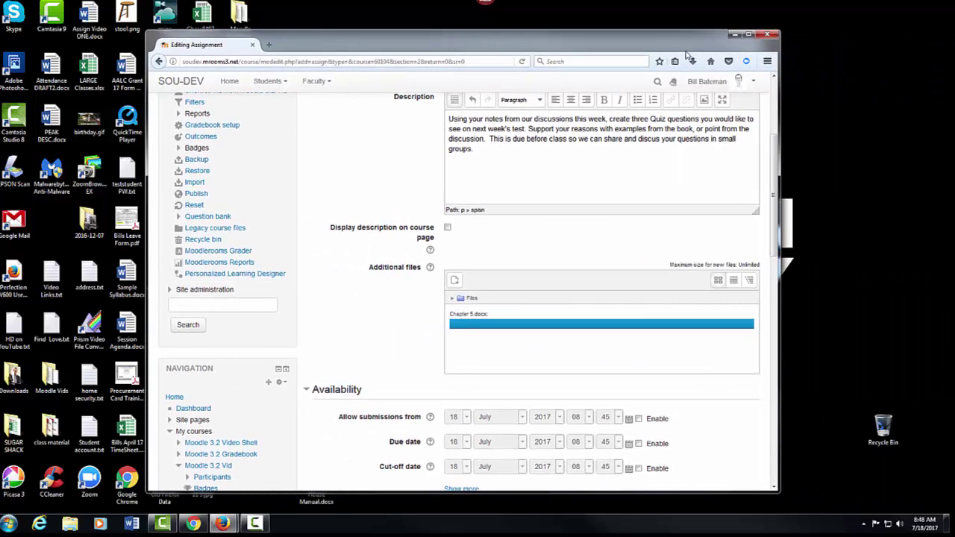
{"action": "left_click", "coordinate": [748, 34]}
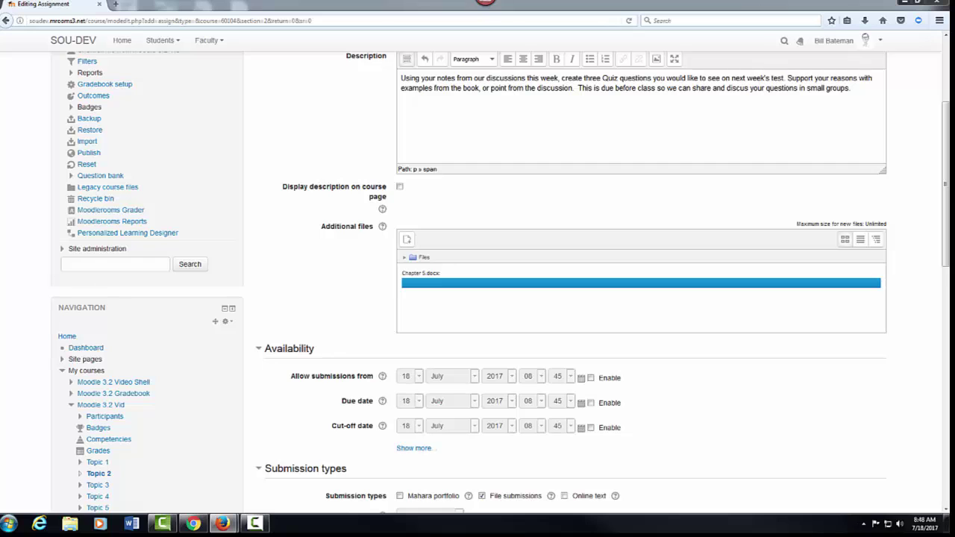
Enable the allow-submissions-from date and the due date, and set the due date to 11 August 2017
{"action": "scroll", "coordinate": [846, 394], "scroll_direction": "down", "scroll_amount": 3}
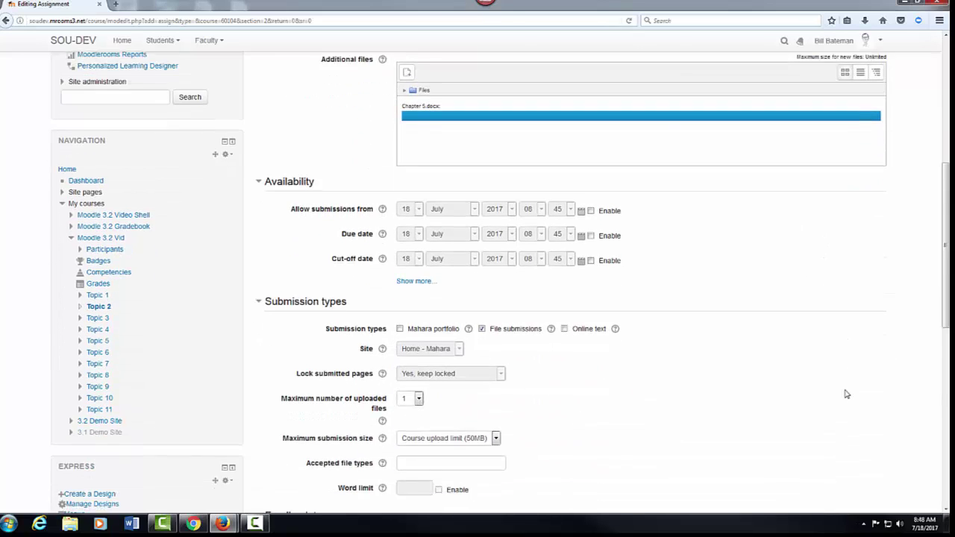
{"action": "scroll", "coordinate": [846, 394], "scroll_direction": "down", "scroll_amount": 1}
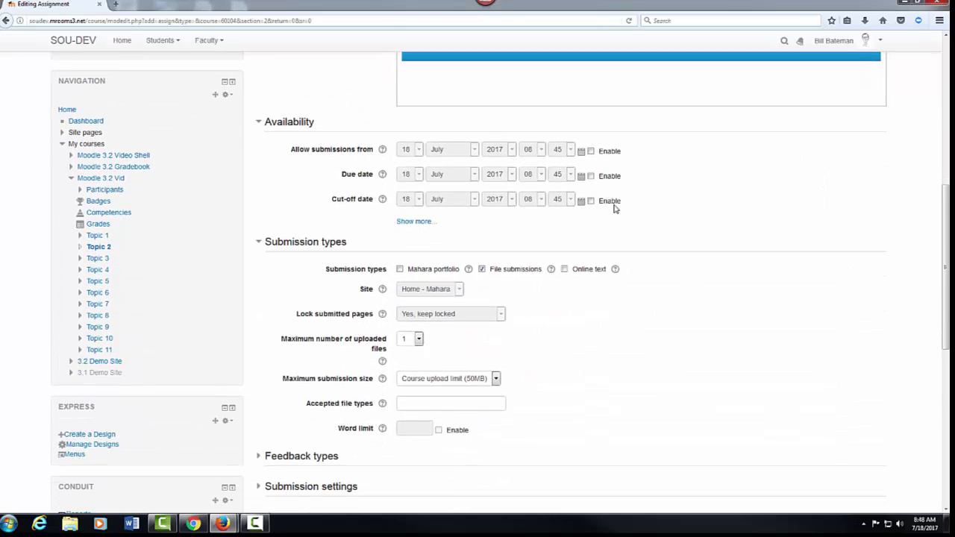
{"action": "left_click", "coordinate": [591, 151]}
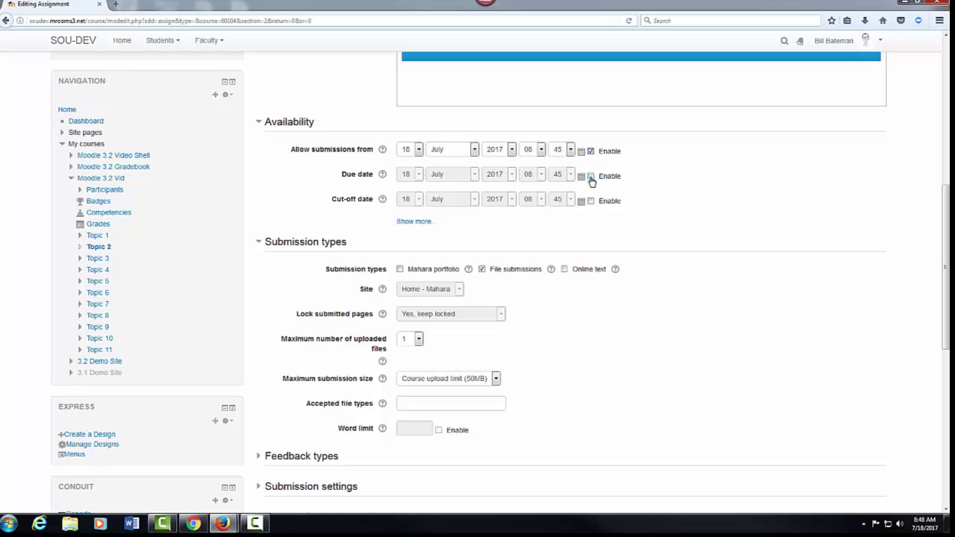
{"action": "left_click", "coordinate": [590, 176]}
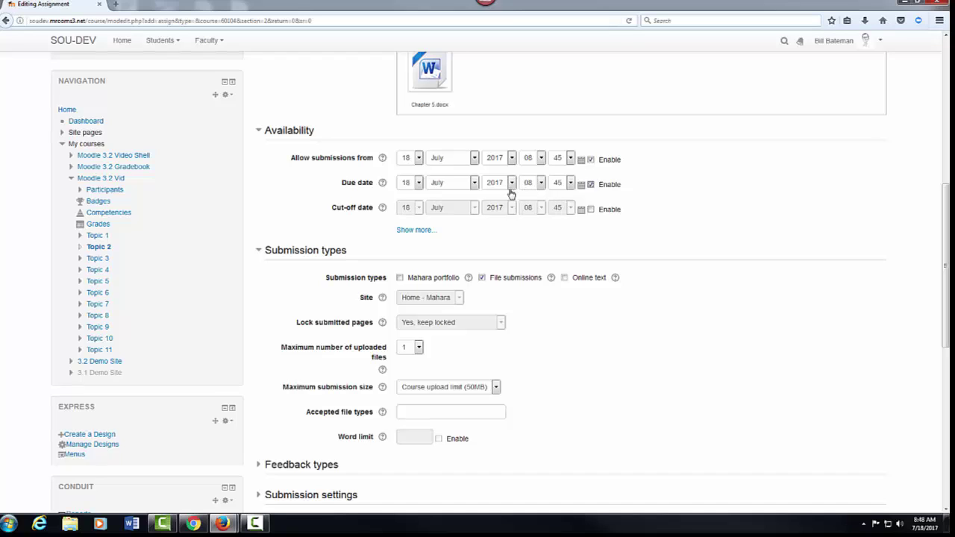
{"action": "left_click", "coordinate": [581, 188]}
{"action": "left_click", "coordinate": [537, 55]}
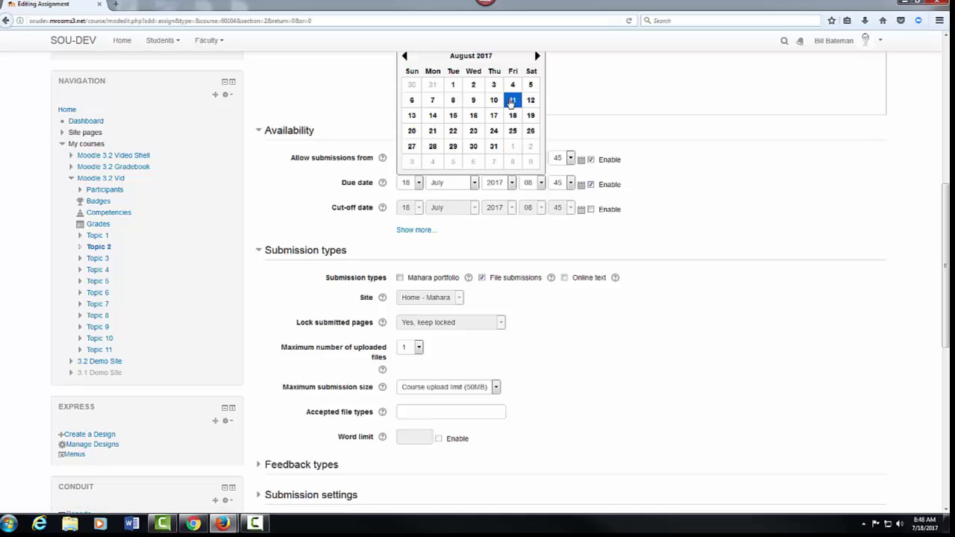
{"action": "left_click", "coordinate": [512, 102]}
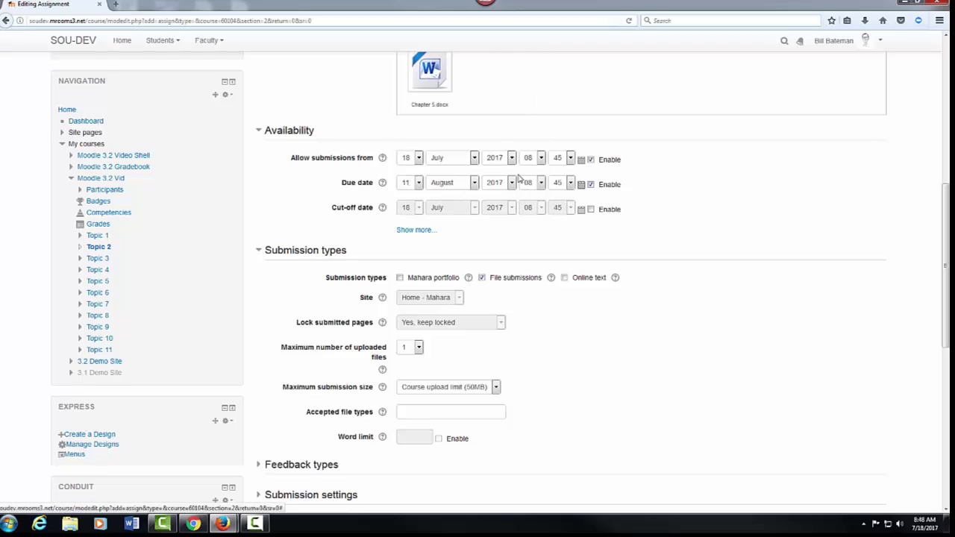
Set both the submission opening time and the due time to 16:00
{"action": "left_click", "coordinate": [540, 159]}
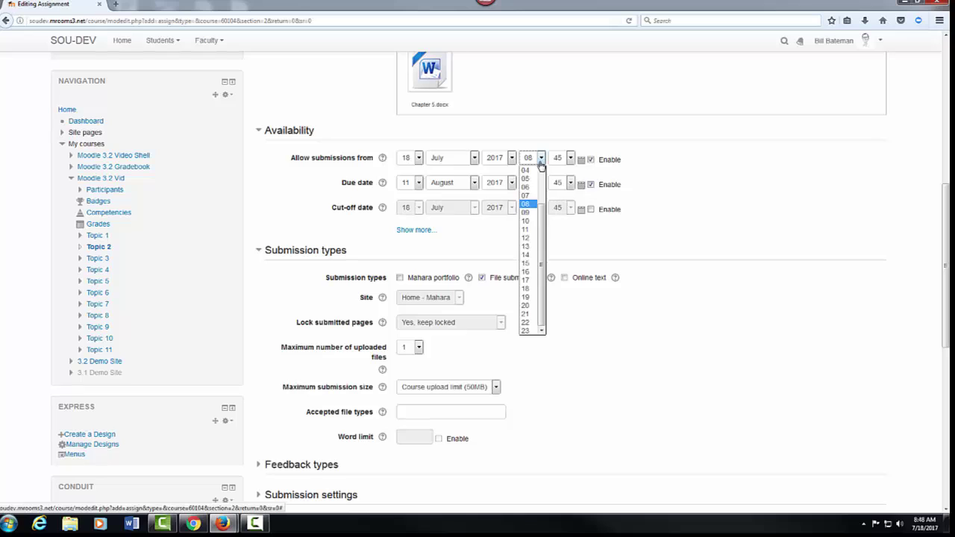
{"action": "left_click", "coordinate": [529, 274]}
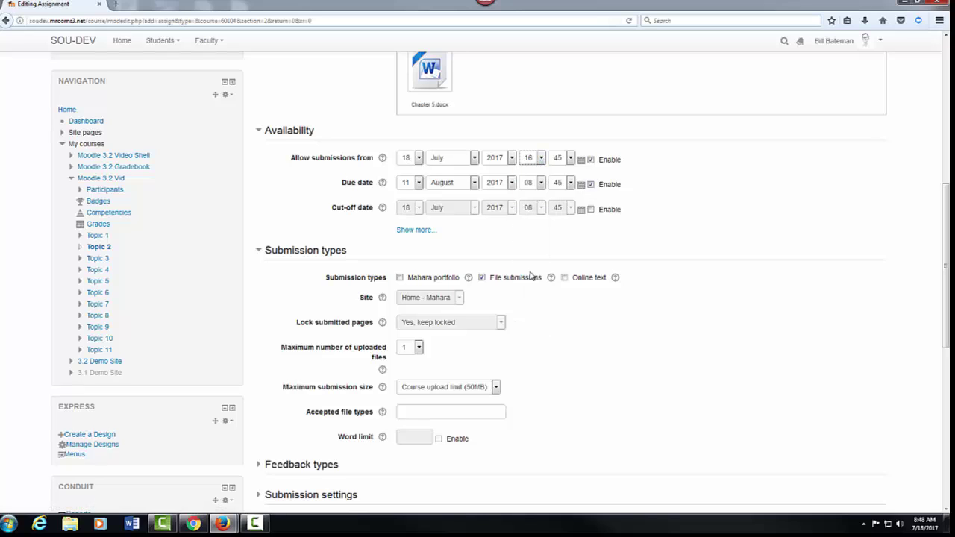
{"action": "left_click", "coordinate": [538, 184]}
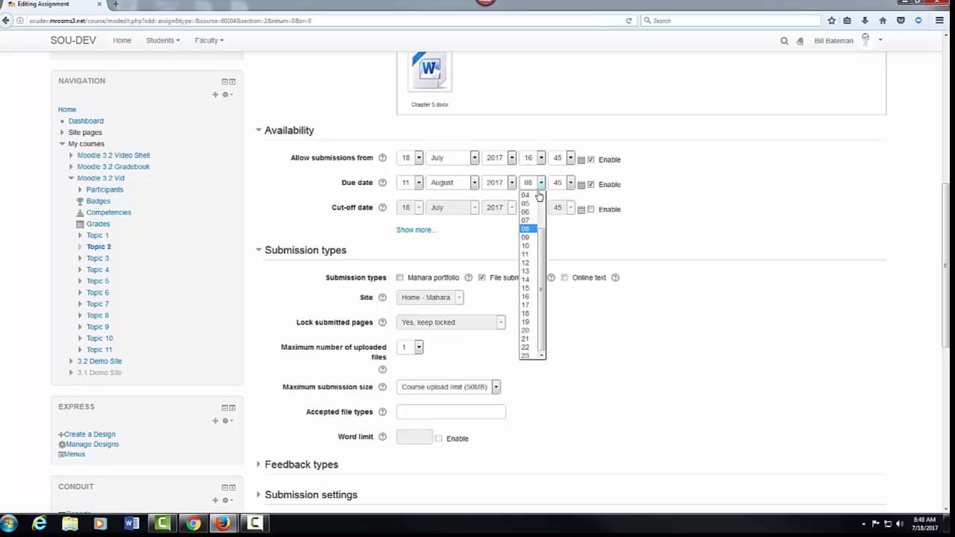
{"action": "left_click", "coordinate": [526, 297]}
{"action": "left_click", "coordinate": [570, 159]}
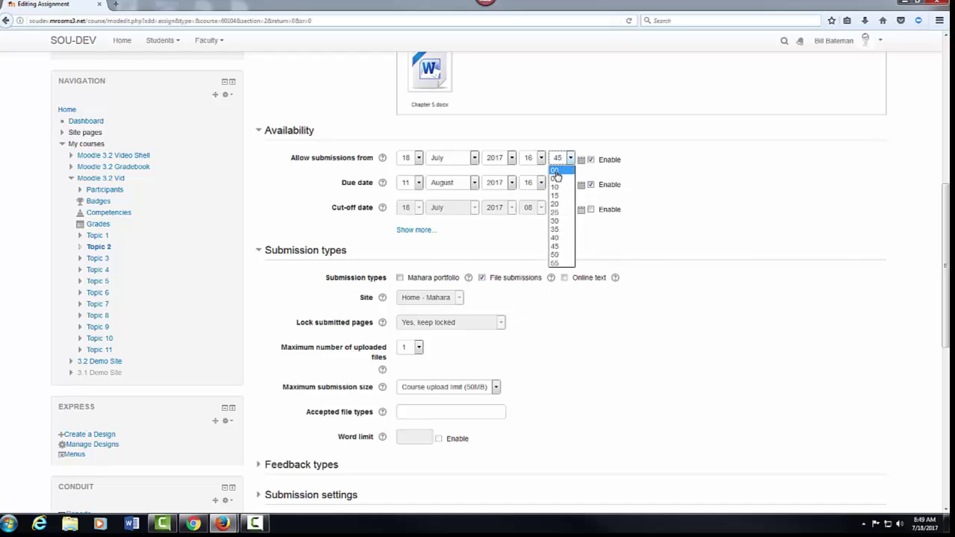
{"action": "left_click", "coordinate": [556, 170]}
{"action": "left_click", "coordinate": [569, 183]}
{"action": "left_click", "coordinate": [555, 196]}
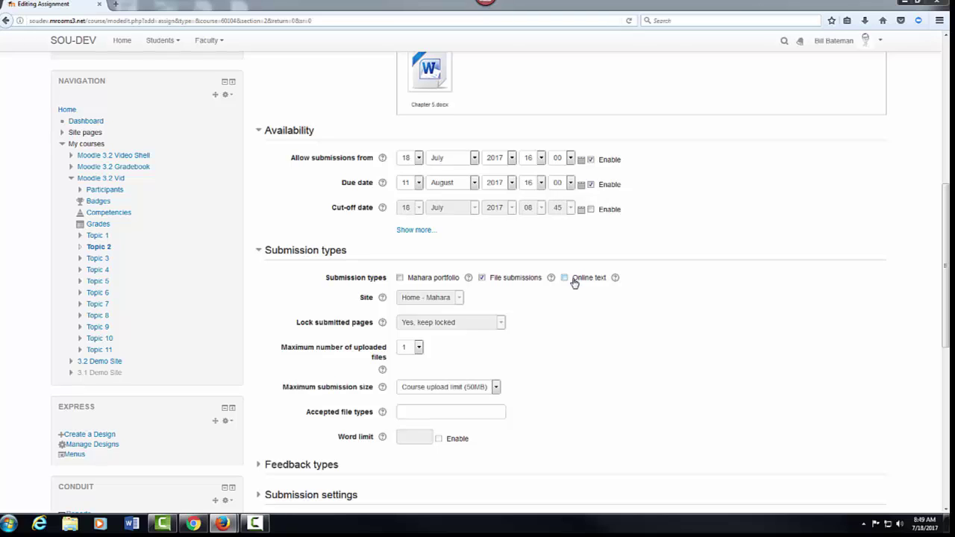
Limit file submissions to a maximum of 3 uploaded files and a maximum submission size of 10MB
{"action": "scroll", "coordinate": [576, 341], "scroll_direction": "down", "scroll_amount": 3}
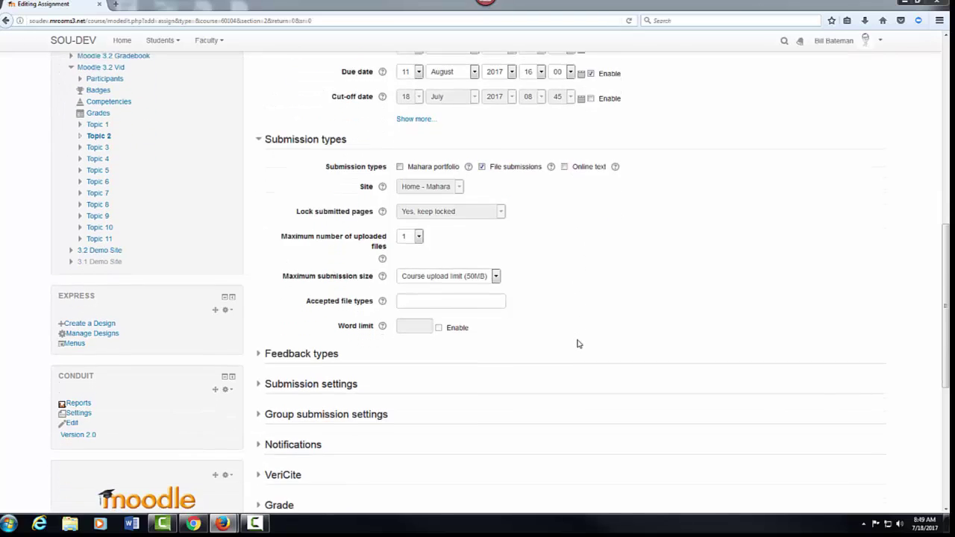
{"action": "left_click", "coordinate": [419, 234]}
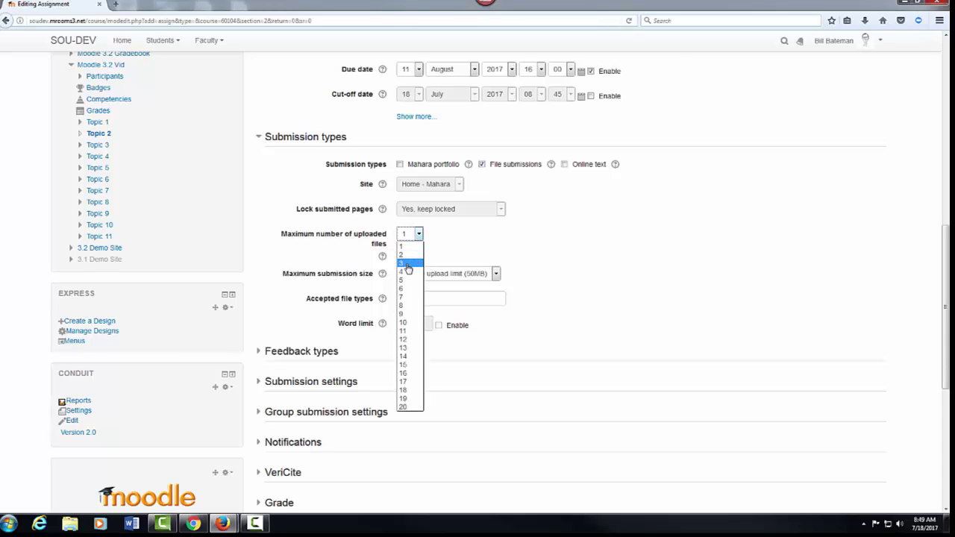
{"action": "left_click", "coordinate": [406, 264]}
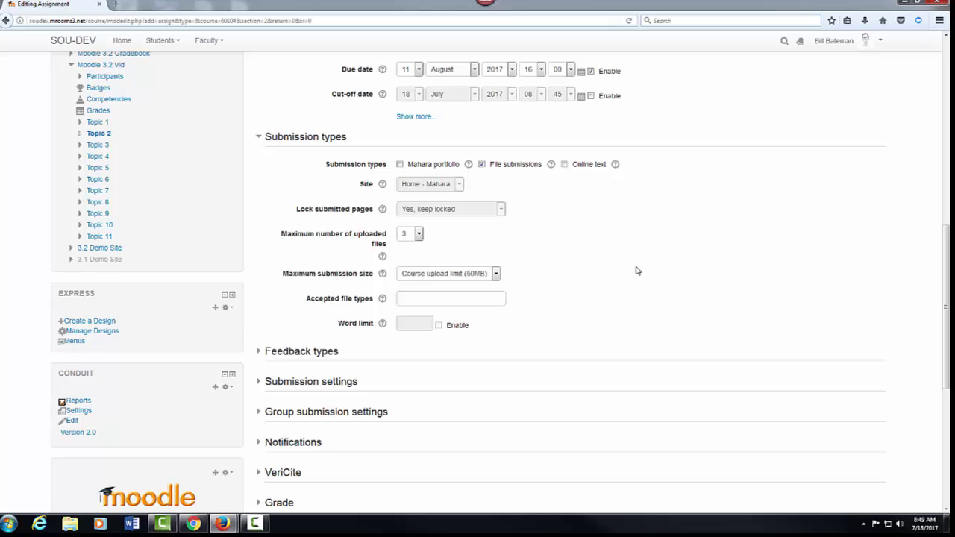
{"action": "scroll", "coordinate": [638, 271], "scroll_direction": "down", "scroll_amount": 3}
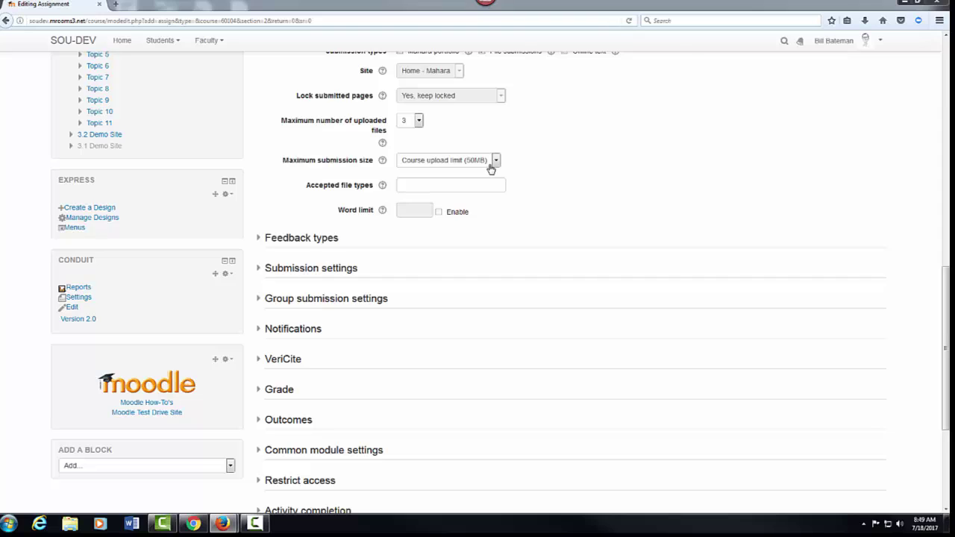
{"action": "left_click", "coordinate": [496, 161]}
{"action": "left_click", "coordinate": [408, 200]}
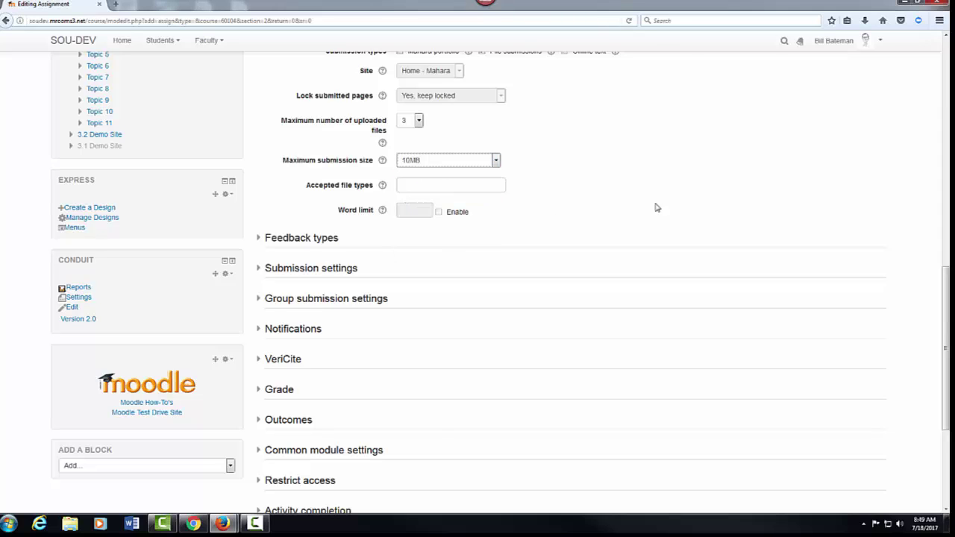
Expand the feedback types and notifications settings and set graders to be notified about late submissions to Yes
{"action": "left_click", "coordinate": [260, 242]}
{"action": "left_click", "coordinate": [260, 240]}
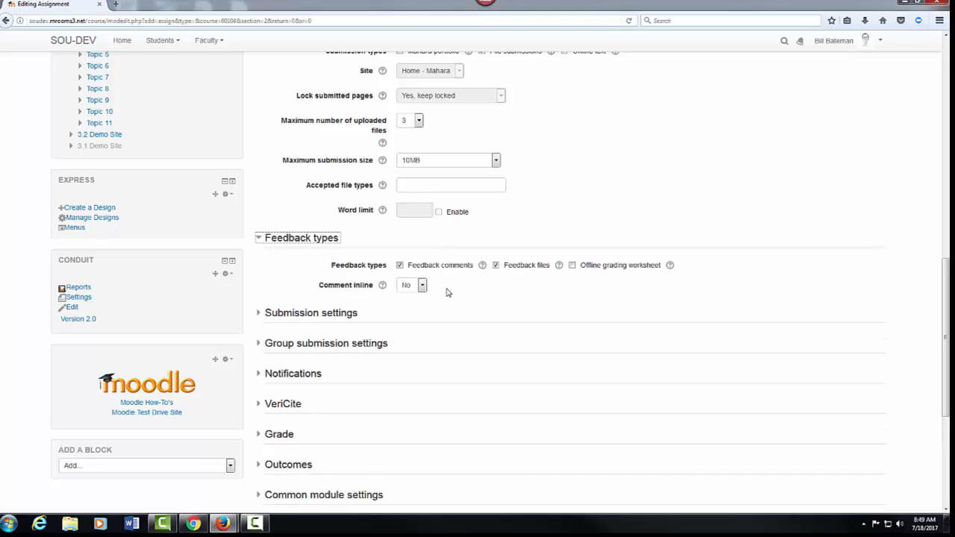
{"action": "left_click", "coordinate": [256, 376]}
{"action": "scroll", "coordinate": [328, 371], "scroll_direction": "down", "scroll_amount": 4}
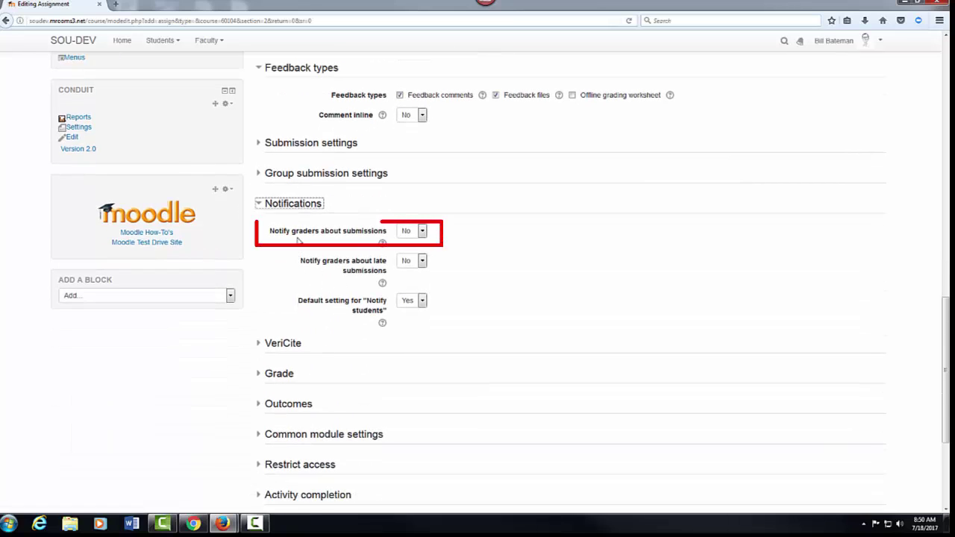
{"action": "left_click", "coordinate": [421, 262]}
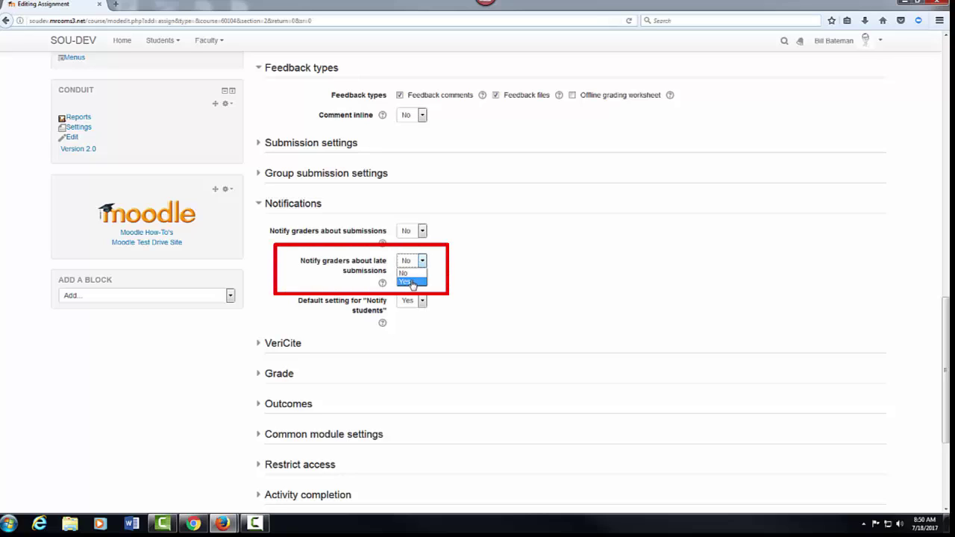
{"action": "left_click", "coordinate": [412, 281]}
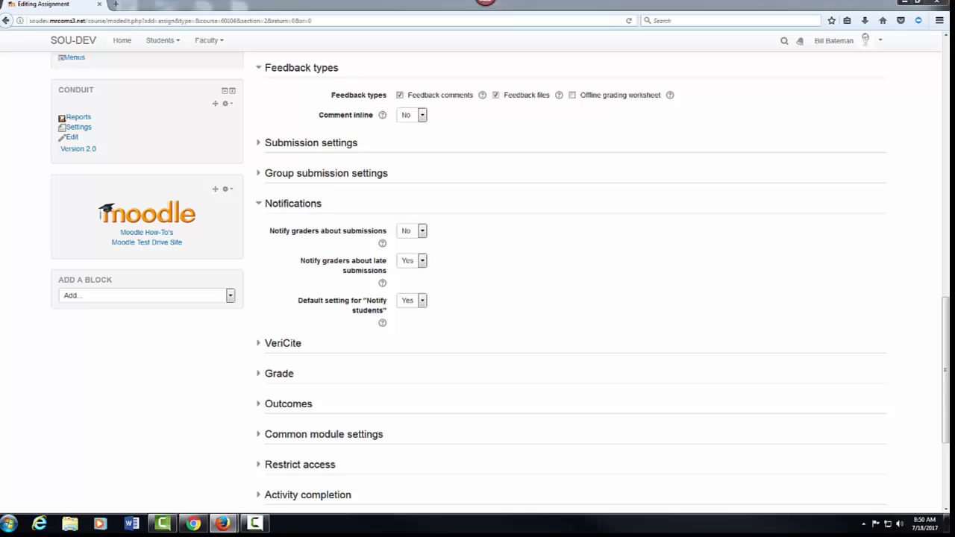
Enable the VeriCite Plagiarism Service for the assignment, keeping students allowed to view reports
{"action": "left_click", "coordinate": [260, 344]}
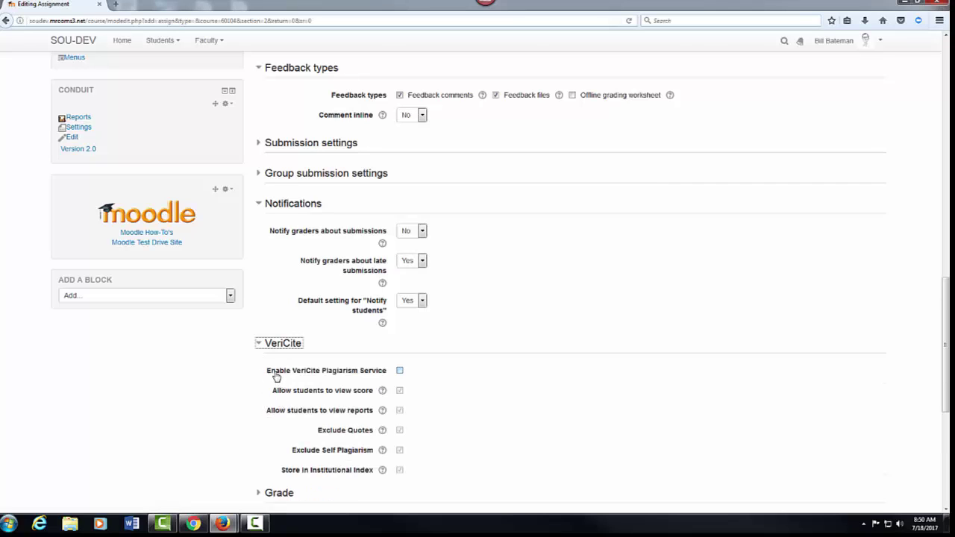
{"action": "left_click", "coordinate": [400, 371]}
{"action": "scroll", "coordinate": [539, 401], "scroll_direction": "down", "scroll_amount": 3}
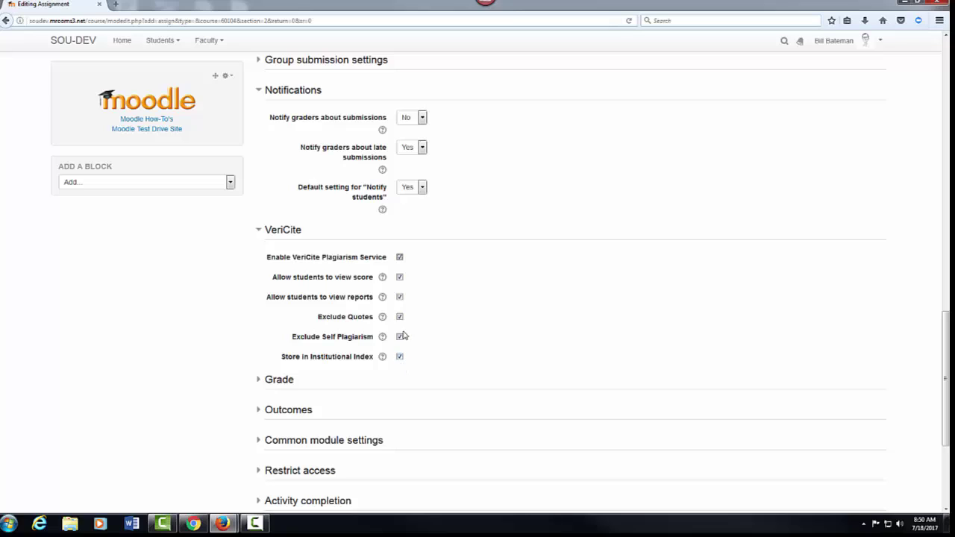
{"action": "left_click", "coordinate": [400, 297]}
{"action": "left_click", "coordinate": [400, 297]}
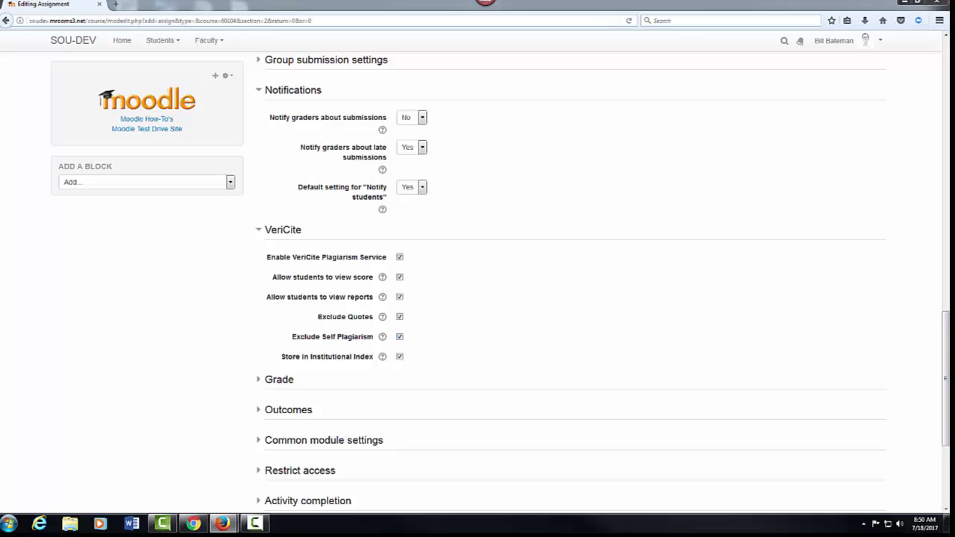
Set the assignment's maximum grade to 50 points, keeping Simple direct grading as the grading method
{"action": "scroll", "coordinate": [260, 214], "scroll_direction": "down", "scroll_amount": 3}
{"action": "left_click", "coordinate": [259, 212]}
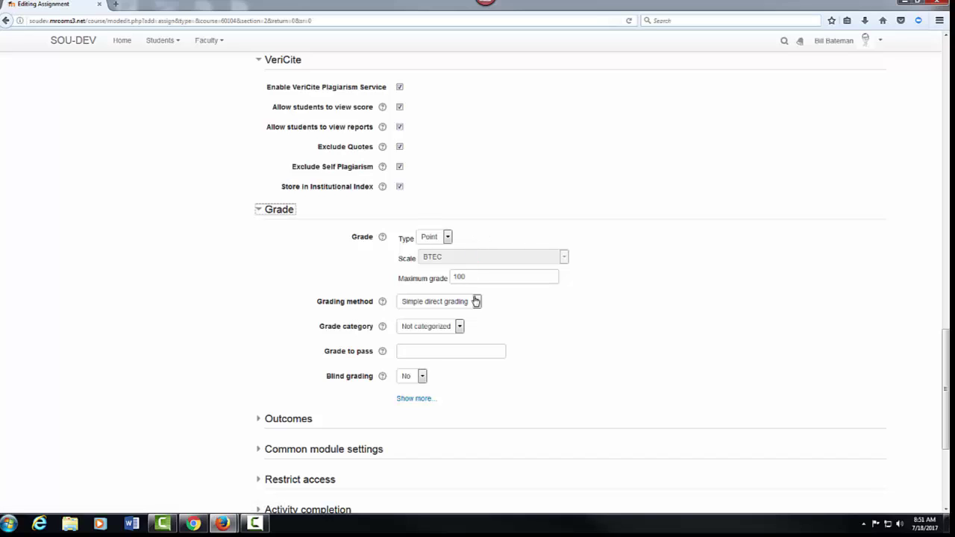
{"action": "left_click", "coordinate": [477, 302]}
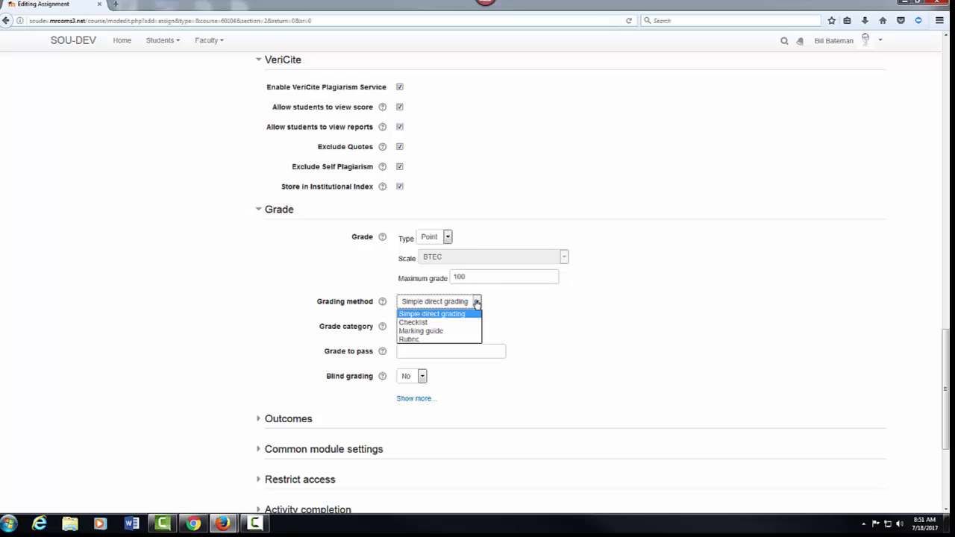
{"action": "left_click", "coordinate": [477, 304]}
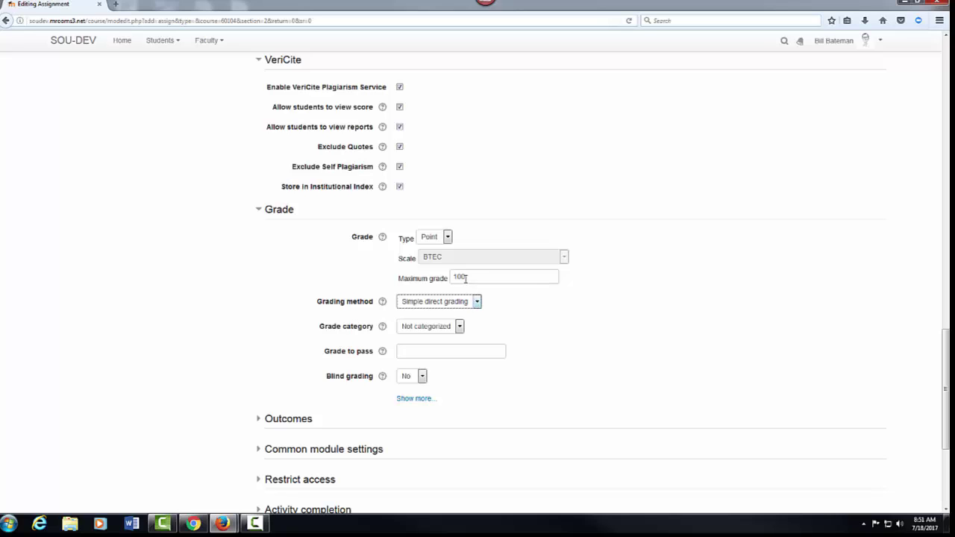
{"action": "left_click_drag", "start_coordinate": [466, 277], "coordinate": [450, 282]}
{"action": "type", "text": "500"}
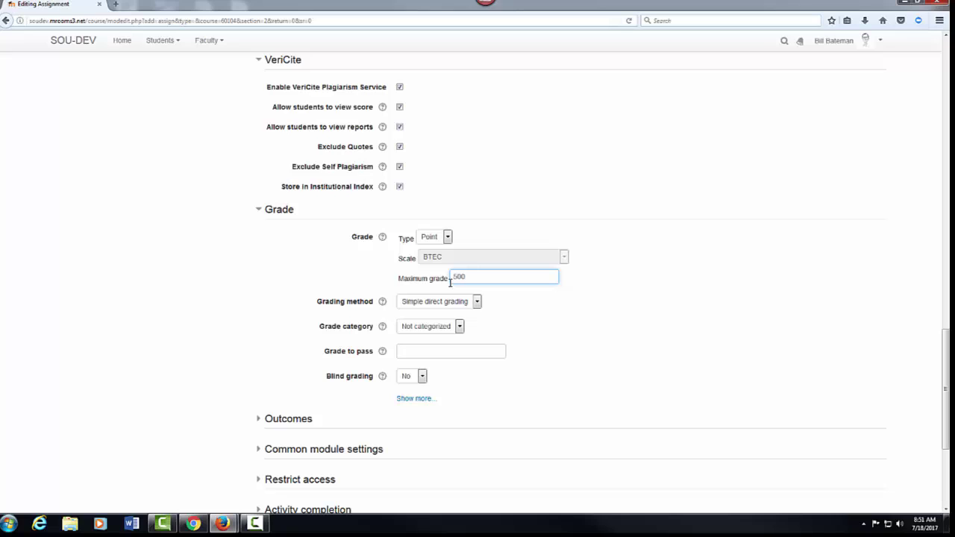
{"action": "key", "text": "BackSpace"}
Assign the assignment to the Homework grade category
{"action": "left_click", "coordinate": [448, 334]}
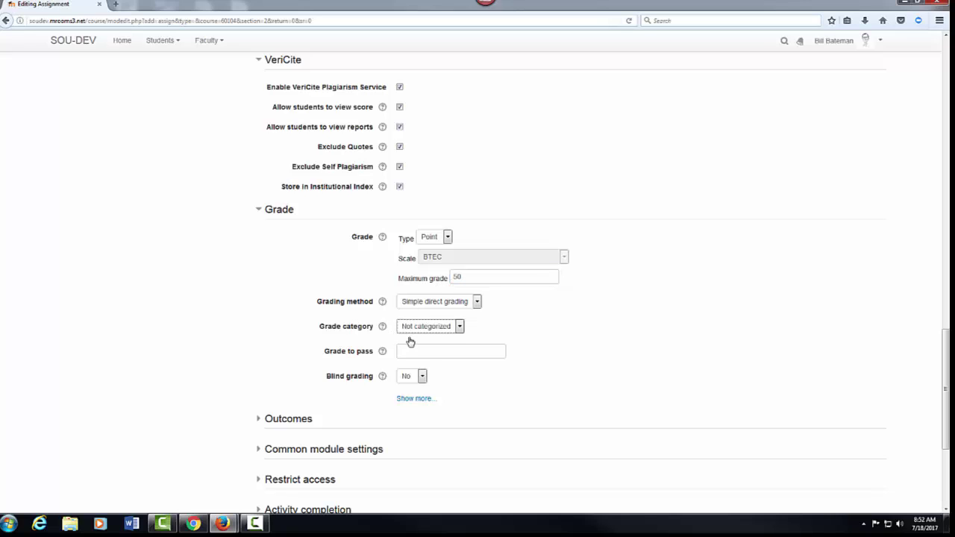
{"action": "left_click", "coordinate": [458, 328]}
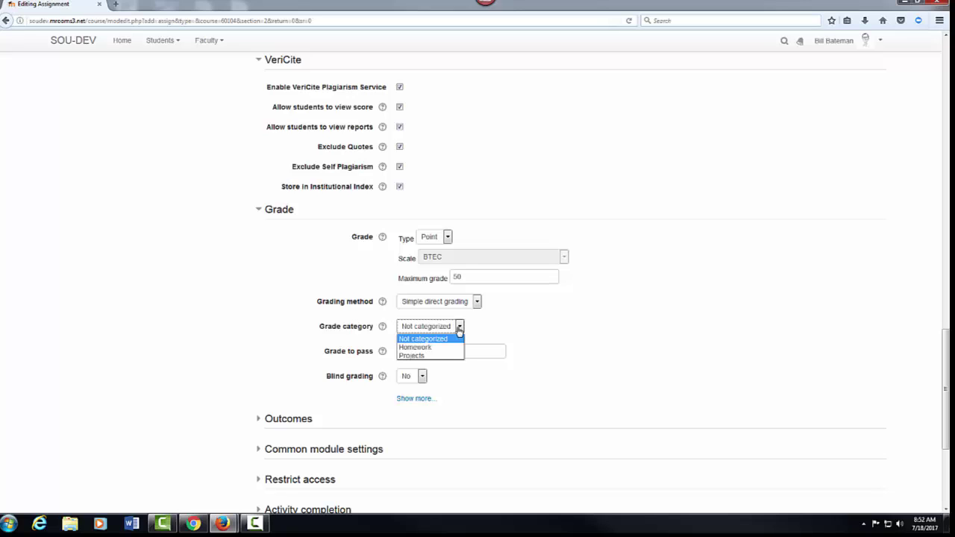
{"action": "left_click", "coordinate": [434, 348]}
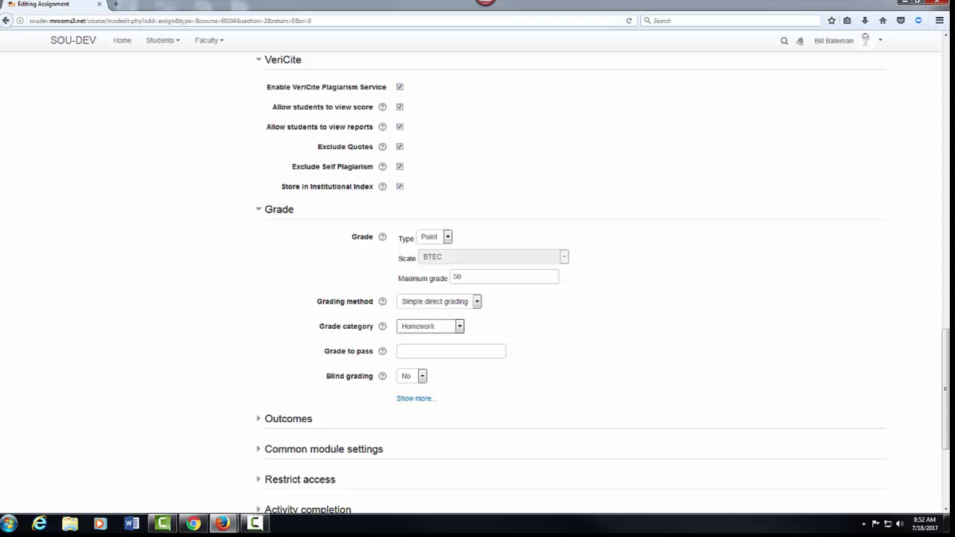
Set the assignment's completion tracking to show the activity as complete when conditions are met
{"action": "scroll", "coordinate": [256, 311], "scroll_direction": "down", "scroll_amount": 5}
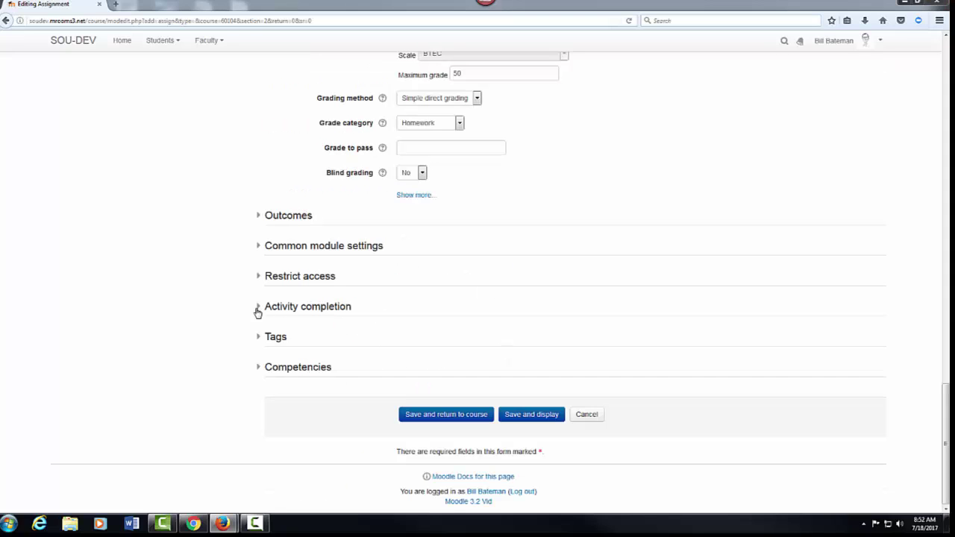
{"action": "left_click", "coordinate": [266, 309]}
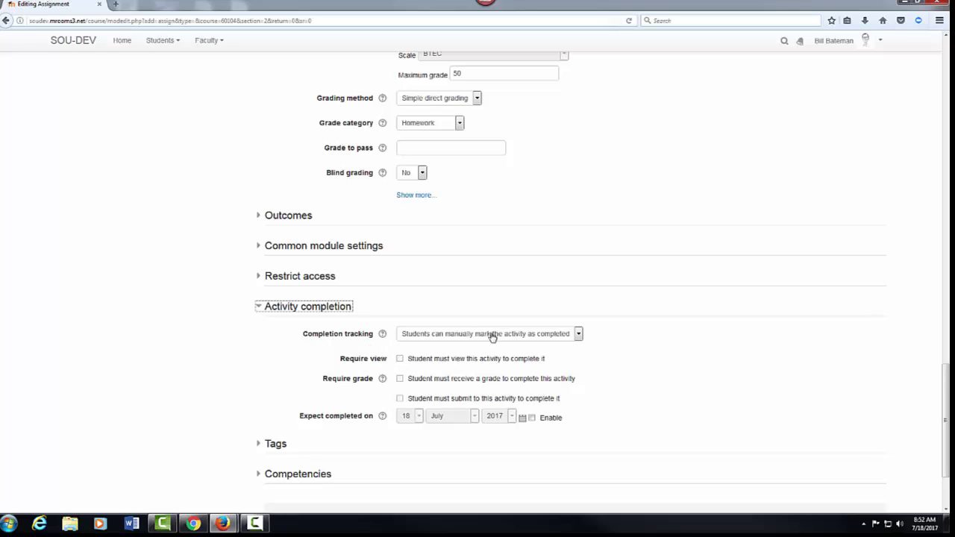
{"action": "left_click", "coordinate": [578, 335]}
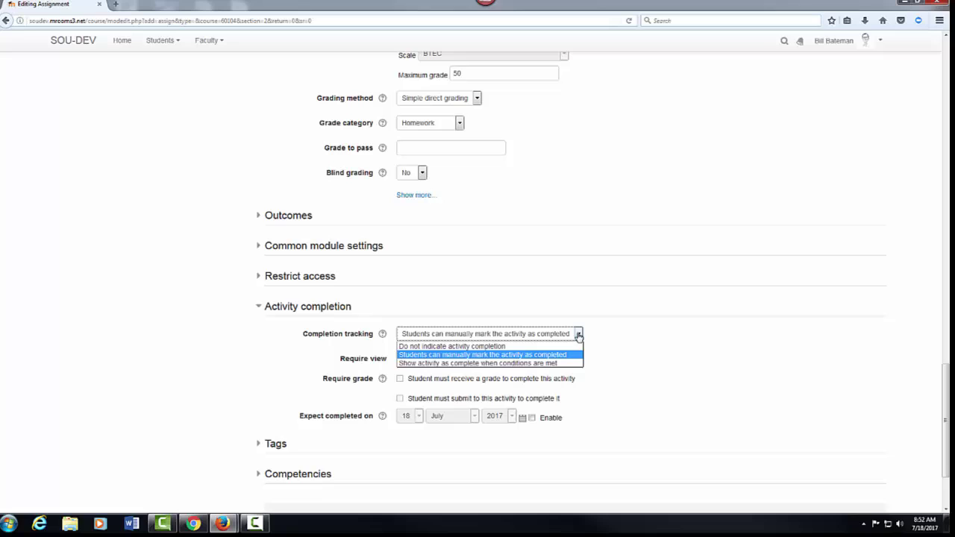
{"action": "left_click", "coordinate": [529, 364]}
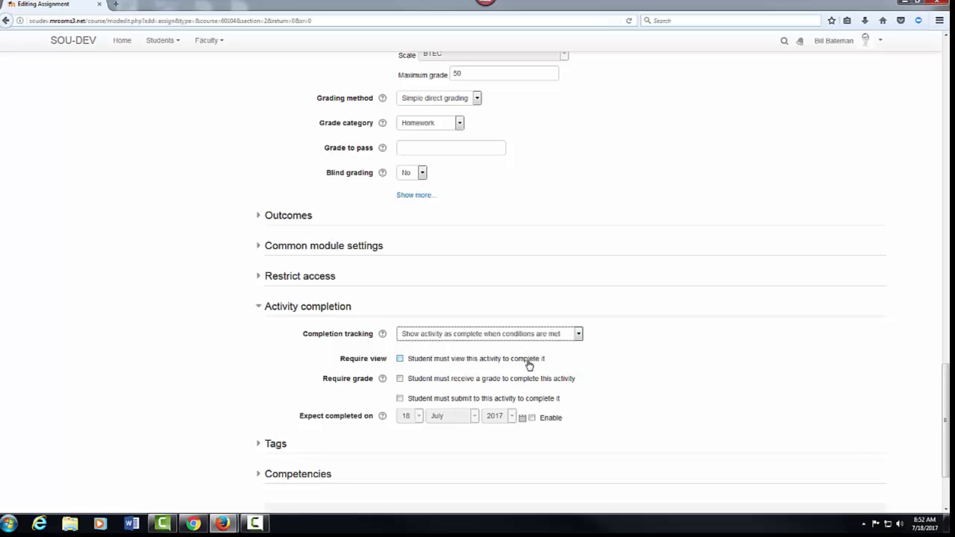
Require only that students submit to the activity to complete it, and save the assignment, returning to the course
{"action": "left_click", "coordinate": [399, 379]}
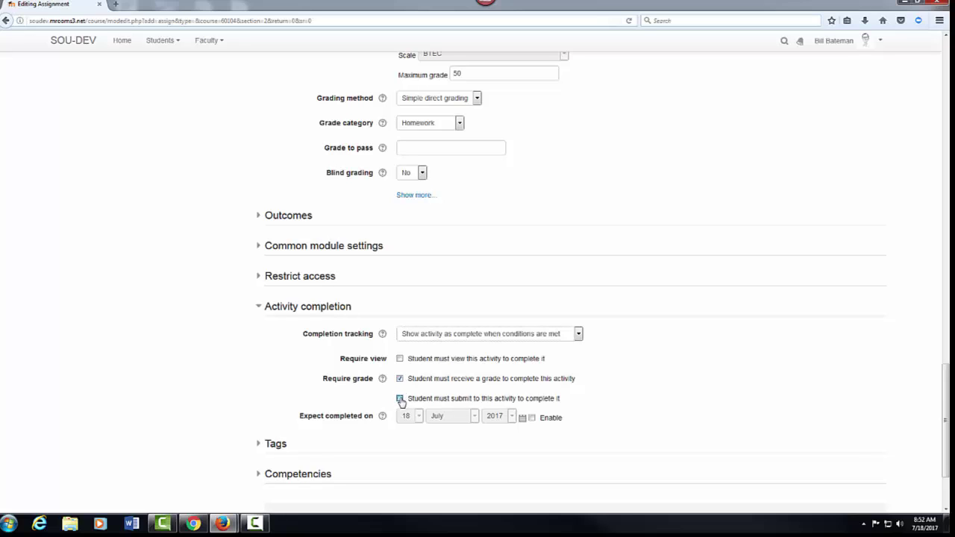
{"action": "left_click", "coordinate": [399, 398]}
{"action": "left_click", "coordinate": [399, 378]}
{"action": "left_click", "coordinate": [400, 398]}
{"action": "key", "text": "space"}
{"action": "scroll", "coordinate": [440, 423], "scroll_direction": "down", "scroll_amount": 3}
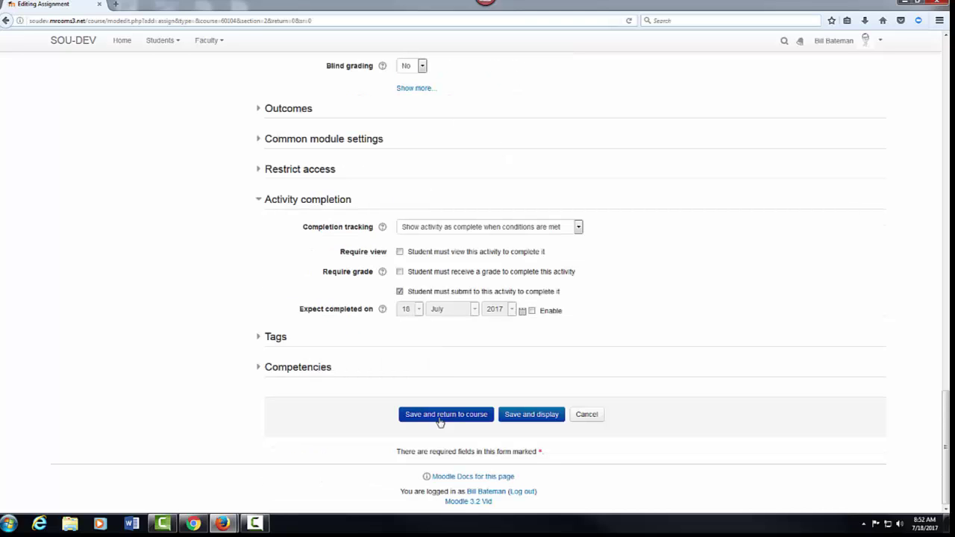
{"action": "left_click", "coordinate": [440, 419]}
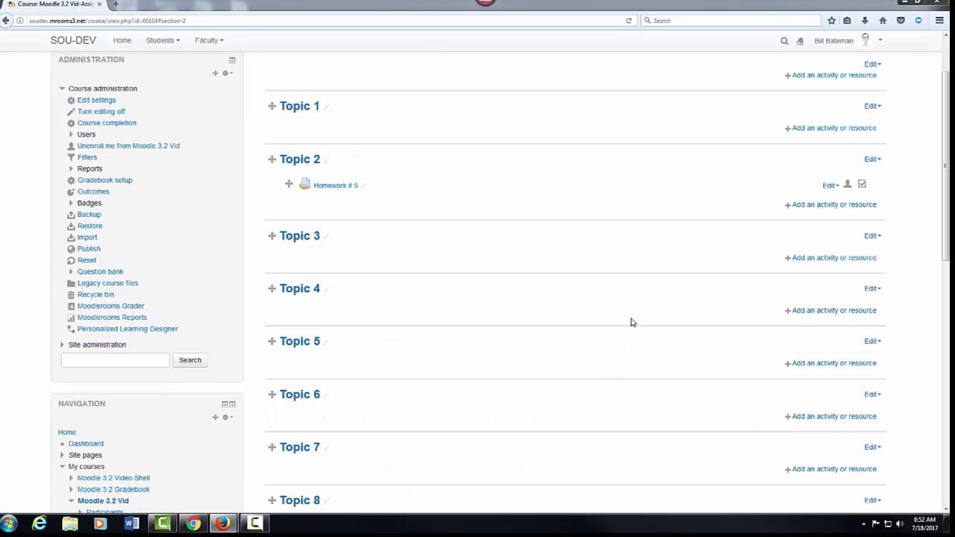
Hide the Homework # 5 assignment in Topic 2 and make it visible again
{"action": "left_click", "coordinate": [829, 186]}
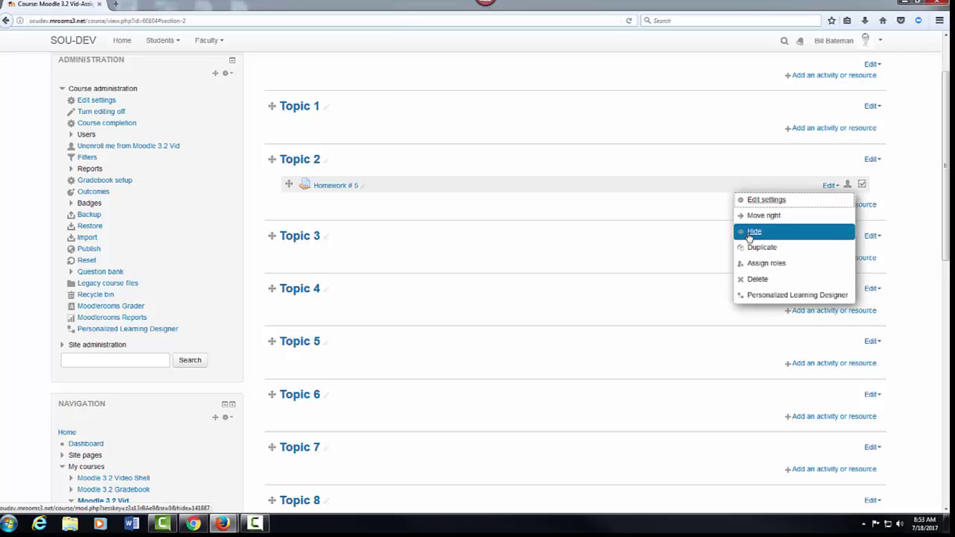
{"action": "left_click", "coordinate": [750, 232]}
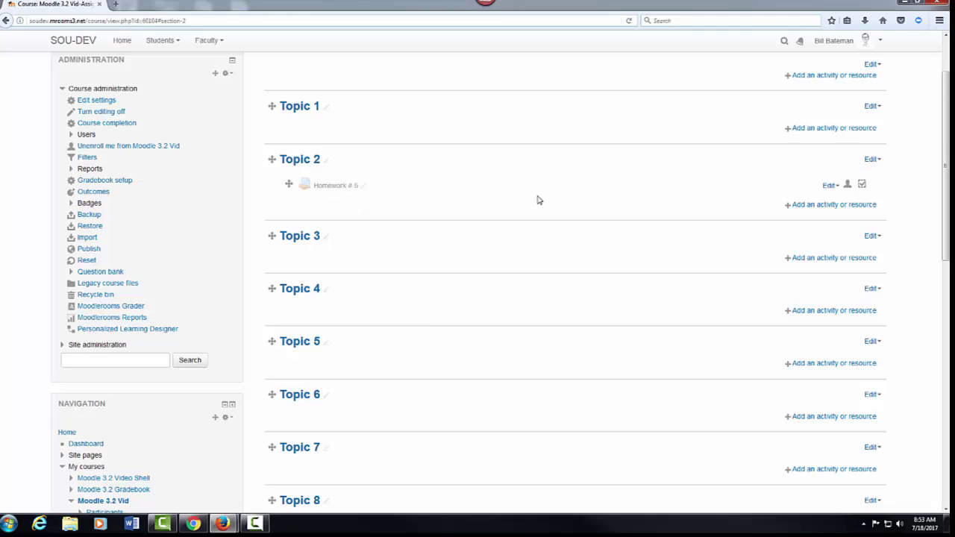
{"action": "left_click", "coordinate": [829, 186]}
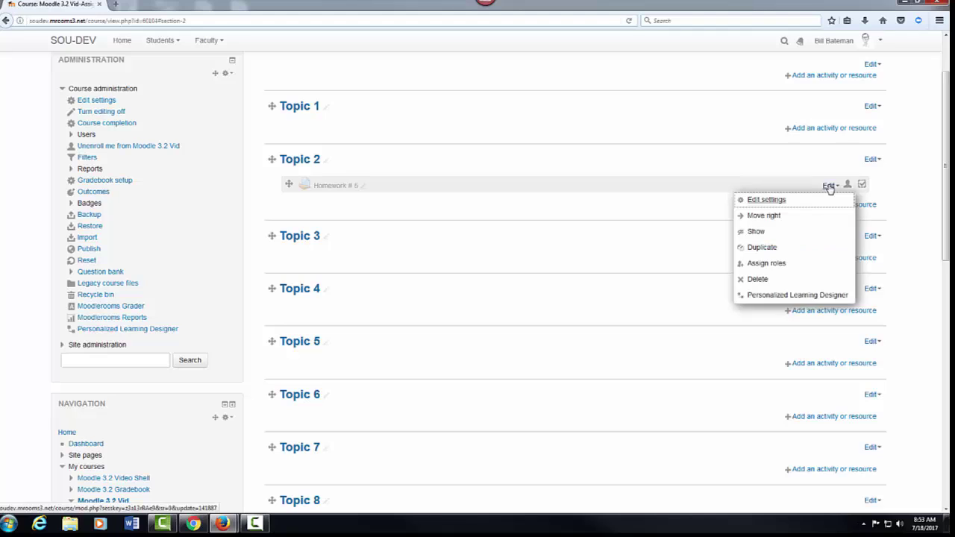
{"action": "left_click", "coordinate": [750, 234]}
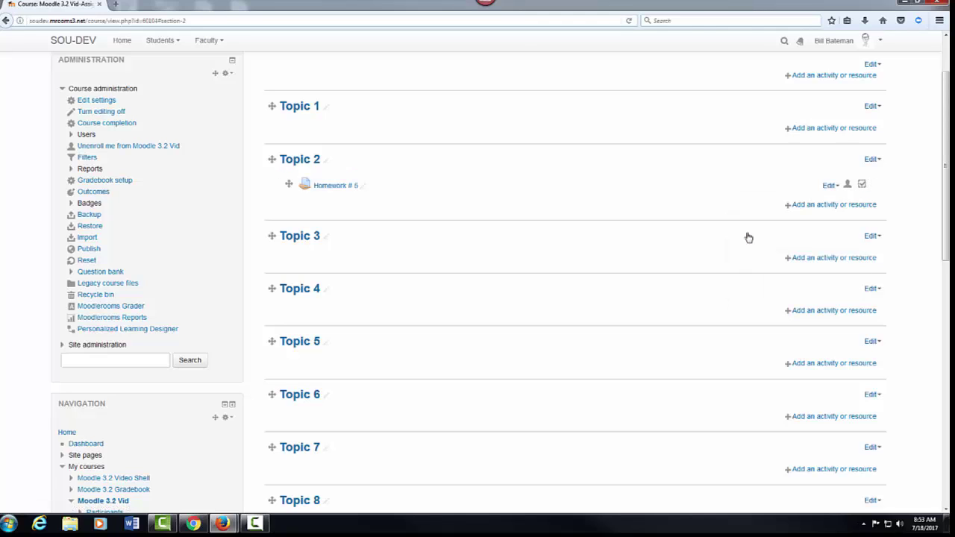